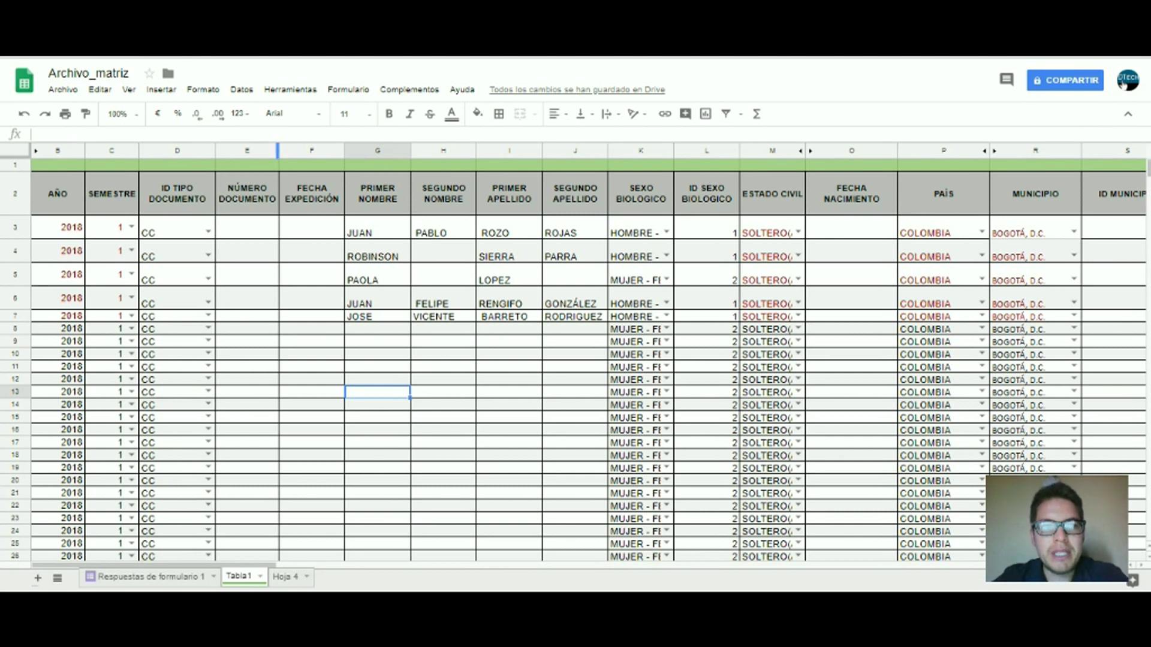
- Open the Archivo menu of the Archivo_matriz spreadsheet
left_click(63, 89)
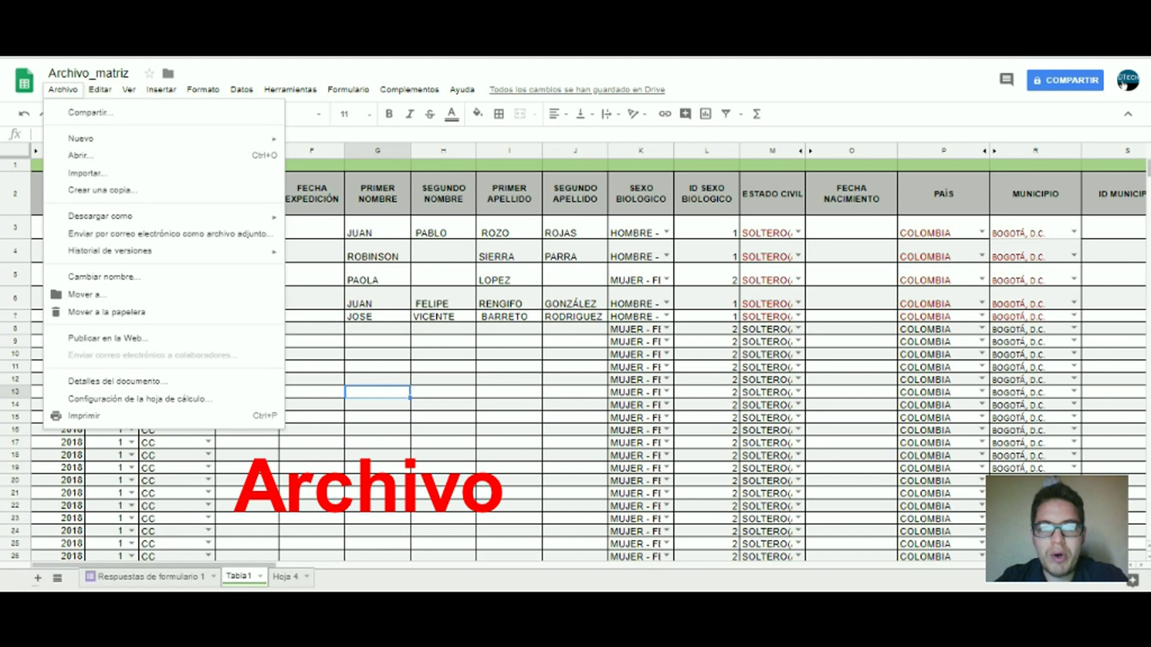
- Browse the Archivo menu options, including Nuevo, and bring up the spreadsheet settings with GMT-05:00 Bogota time zone
key("Right")
key("Down")
key("Left")
key("Down")
key("Down")
key("Up")
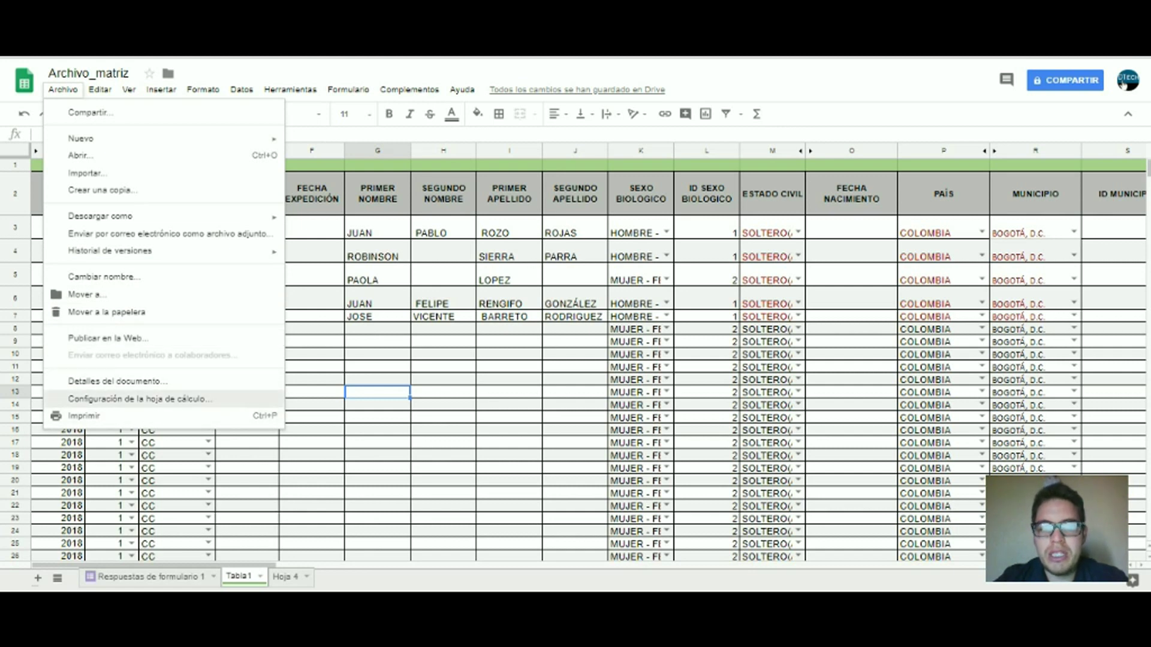
key("Escape")
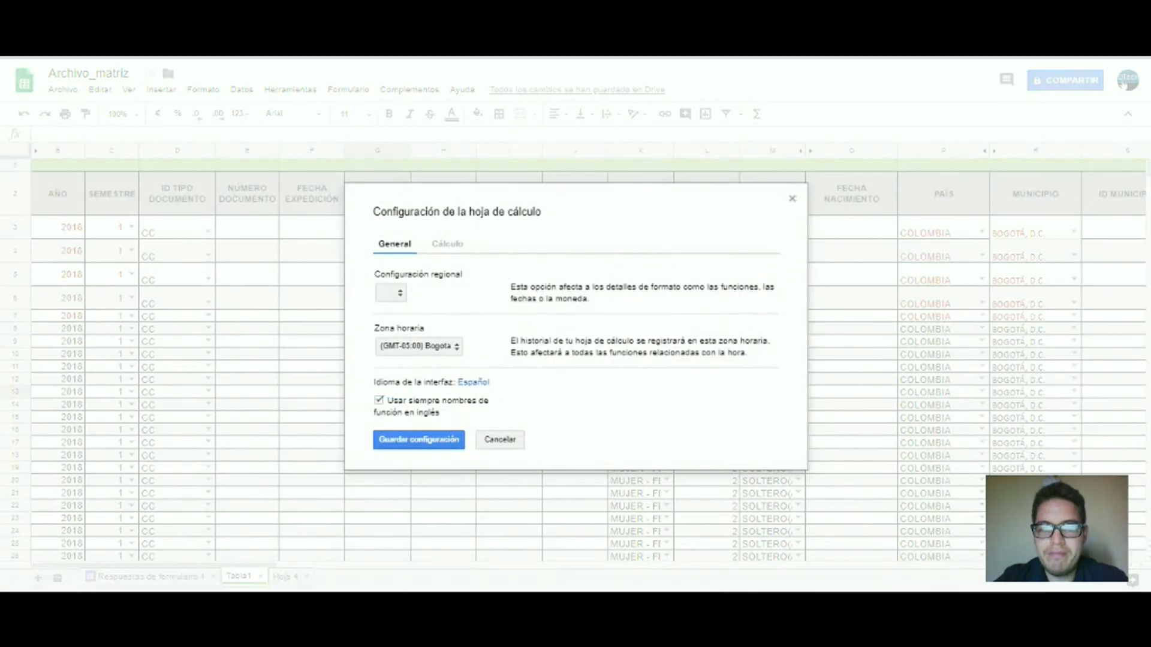
- Check the Cálculo recalculation options, close the settings unsaved, and open the Editar menu
left_click(447, 243)
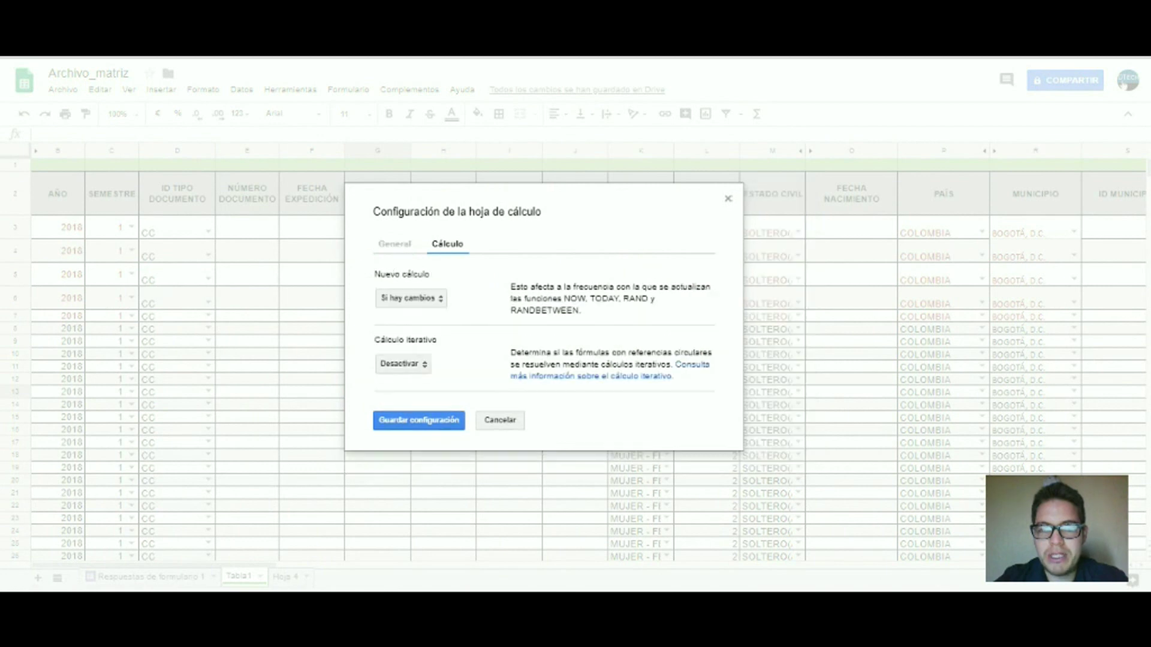
key("Escape")
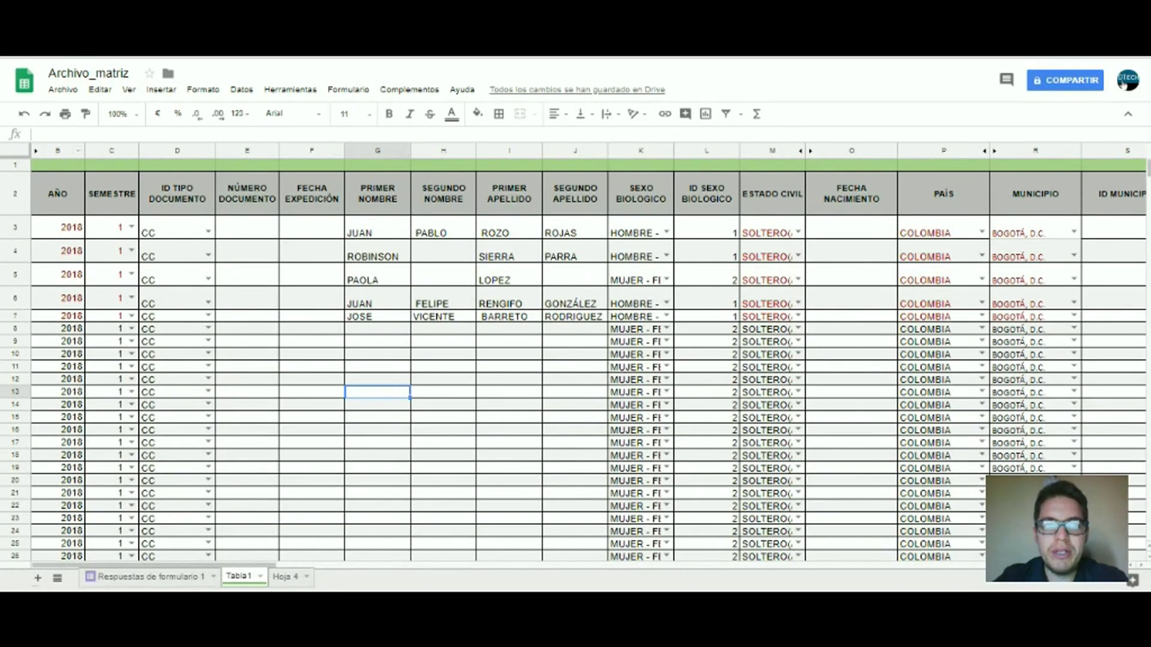
left_click(100, 90)
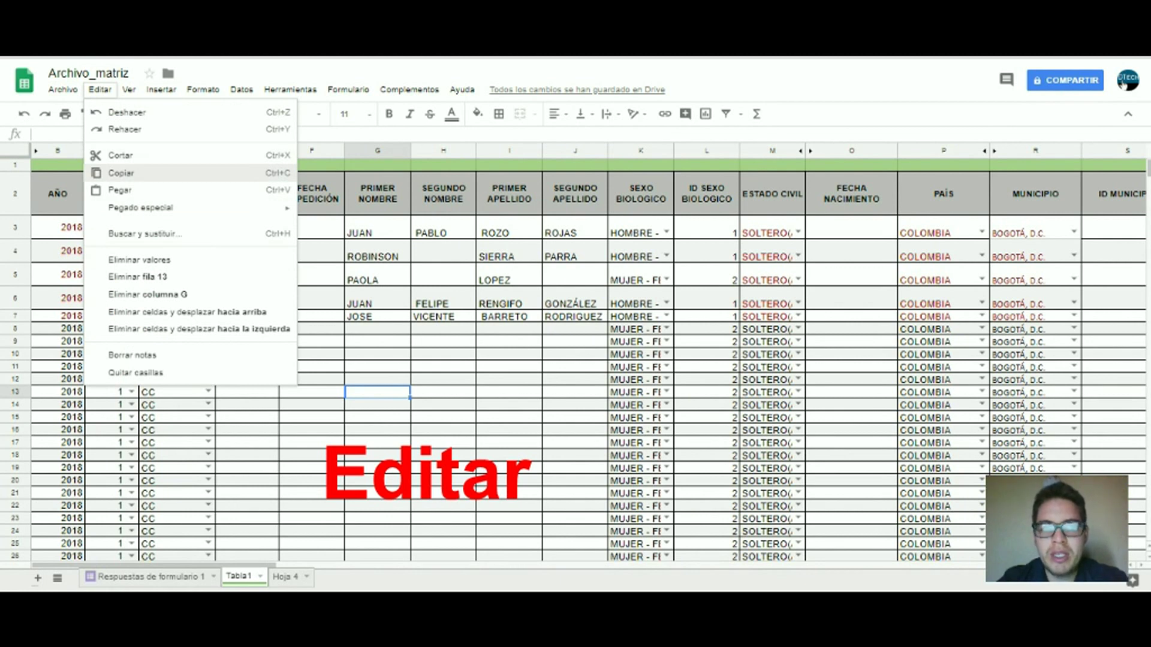
key("Up")
key("Up")
key("Up")
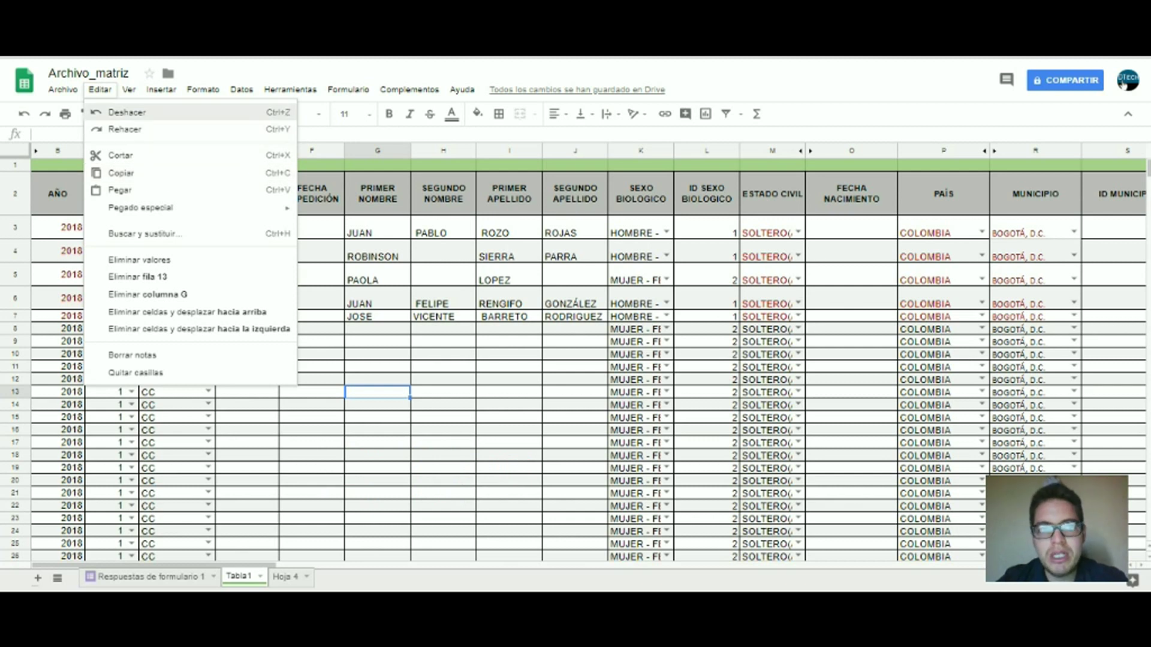
key("Down")
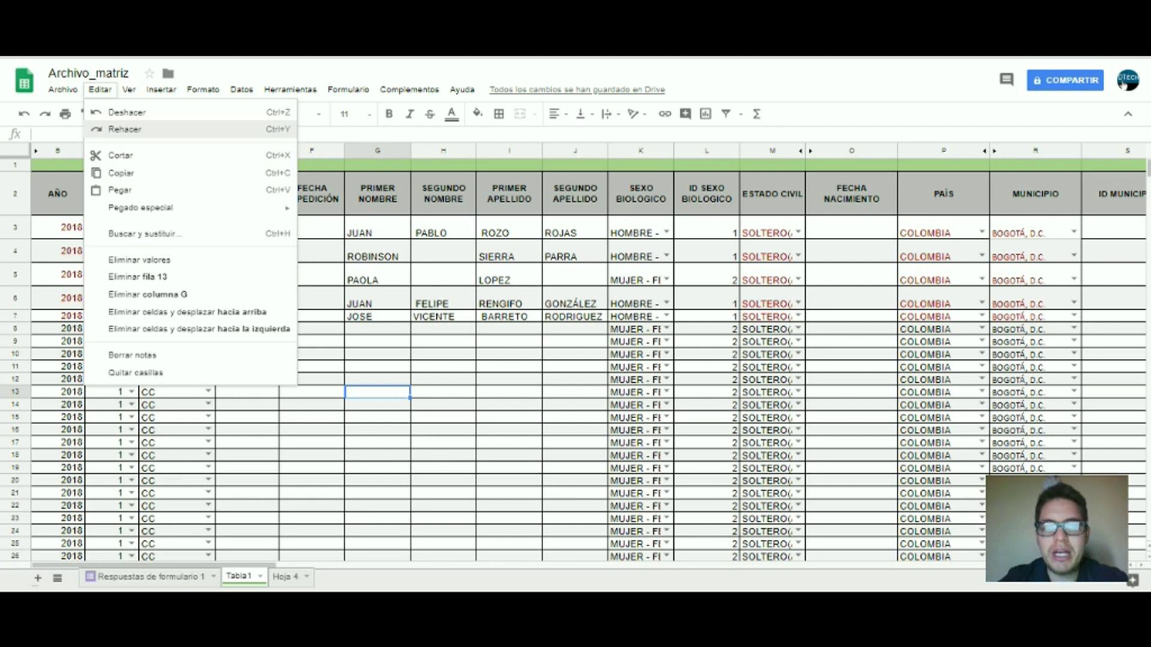
key("Down")
key("Down")
key("Down")
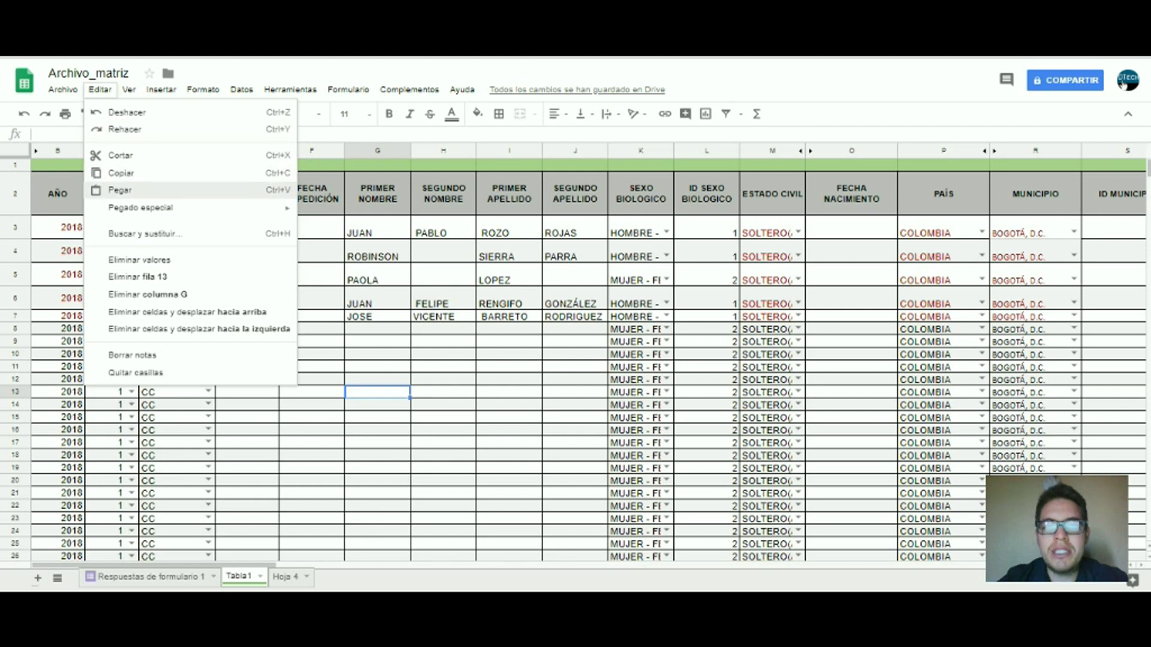
key("Down")
key("Right")
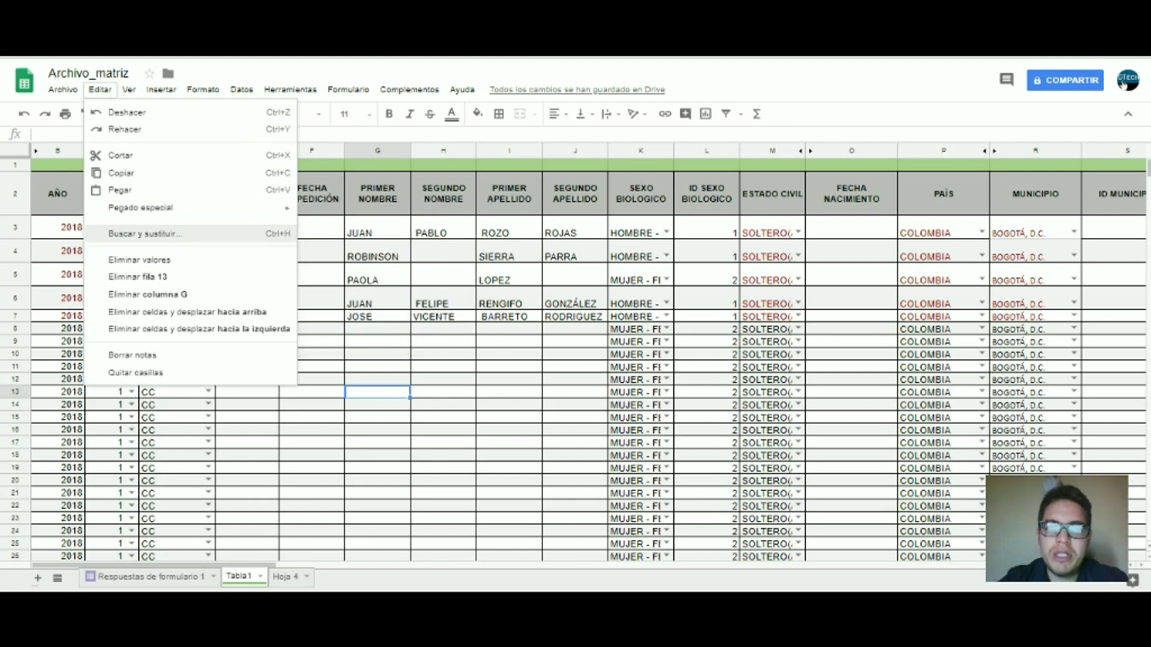
left_click(144, 234)
key("Escape")
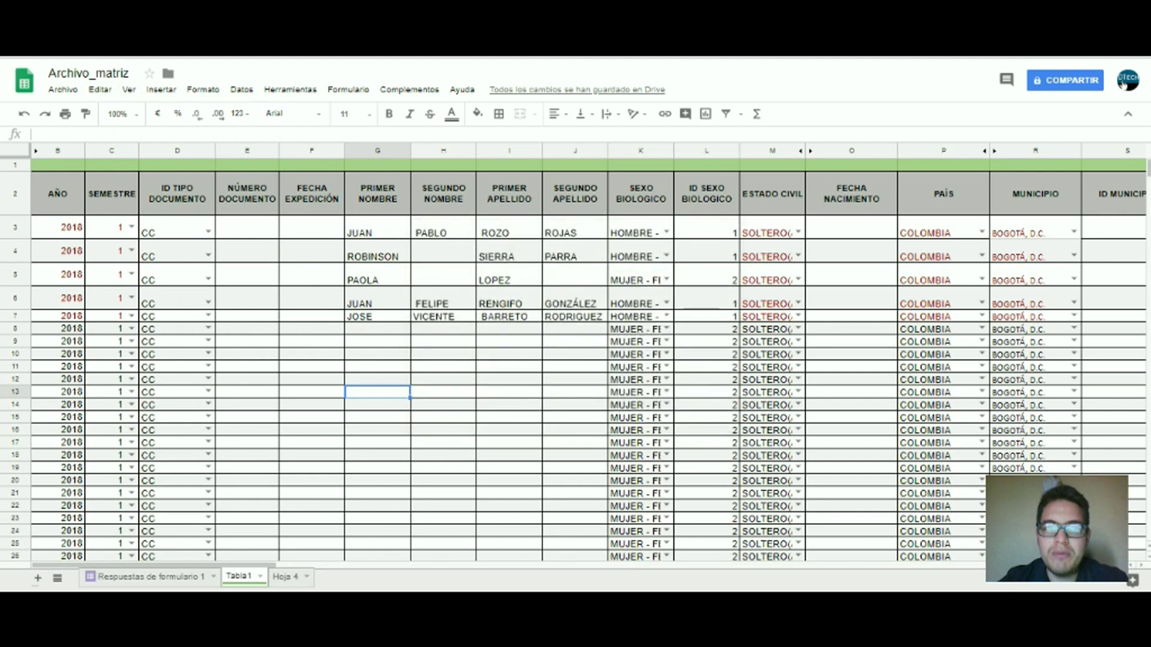
- Open the Editar menu from the menu bar
left_click(100, 89)
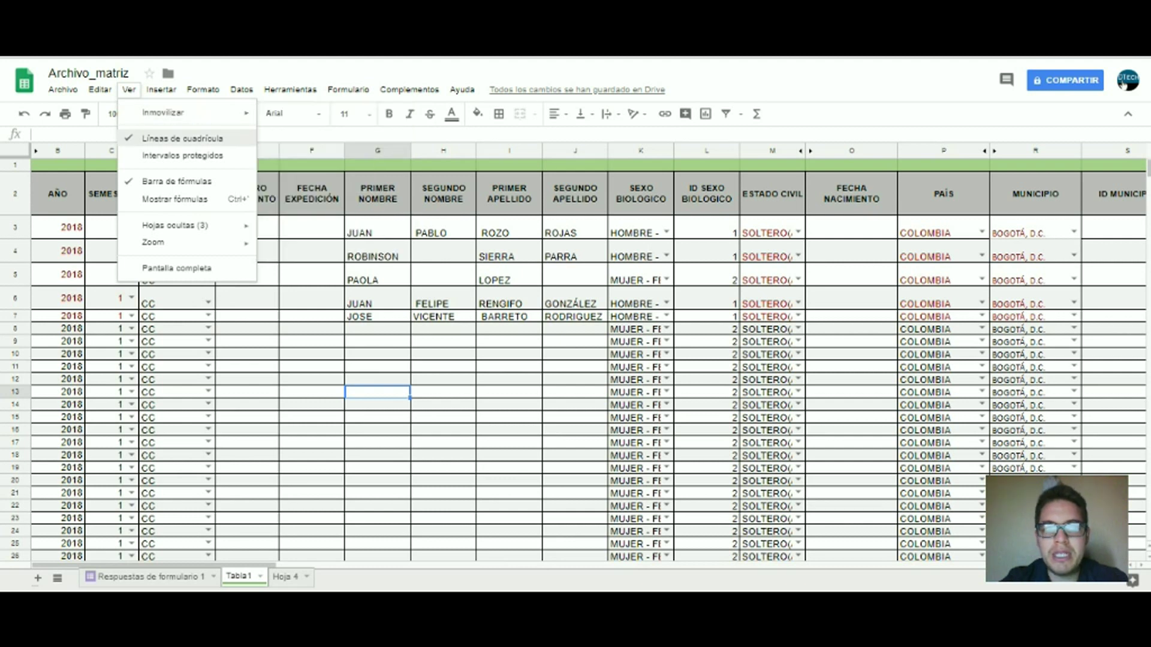
- Switch the sheet's gridlines off and then back on
left_click(182, 138)
left_click(129, 89)
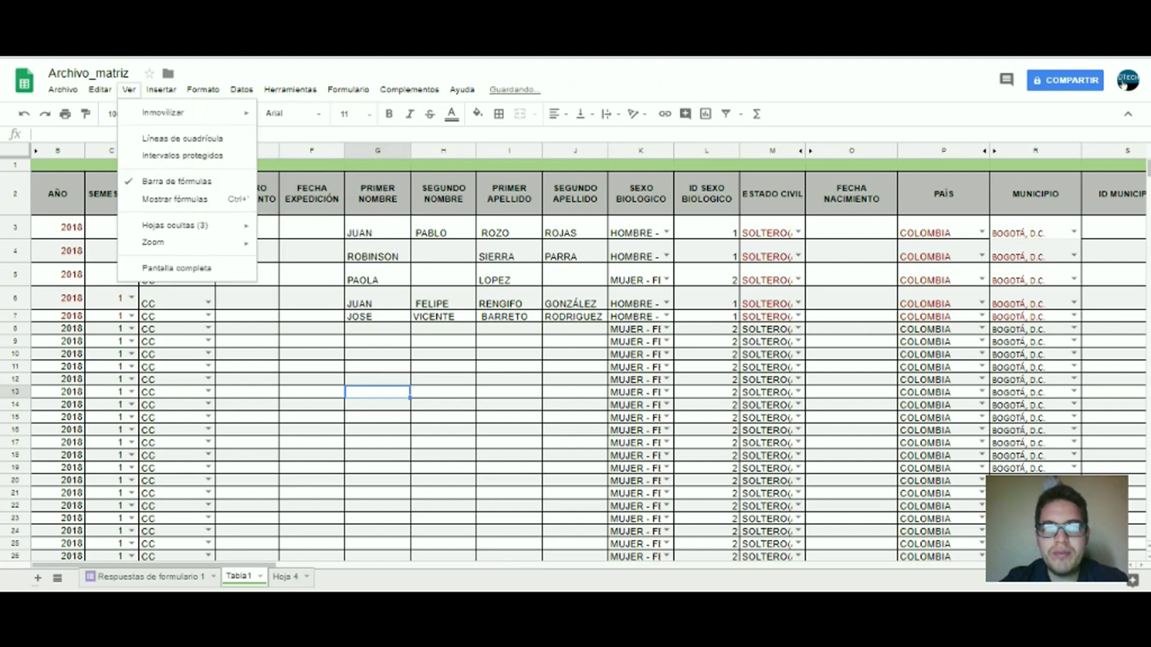
left_click(182, 138)
left_click(129, 89)
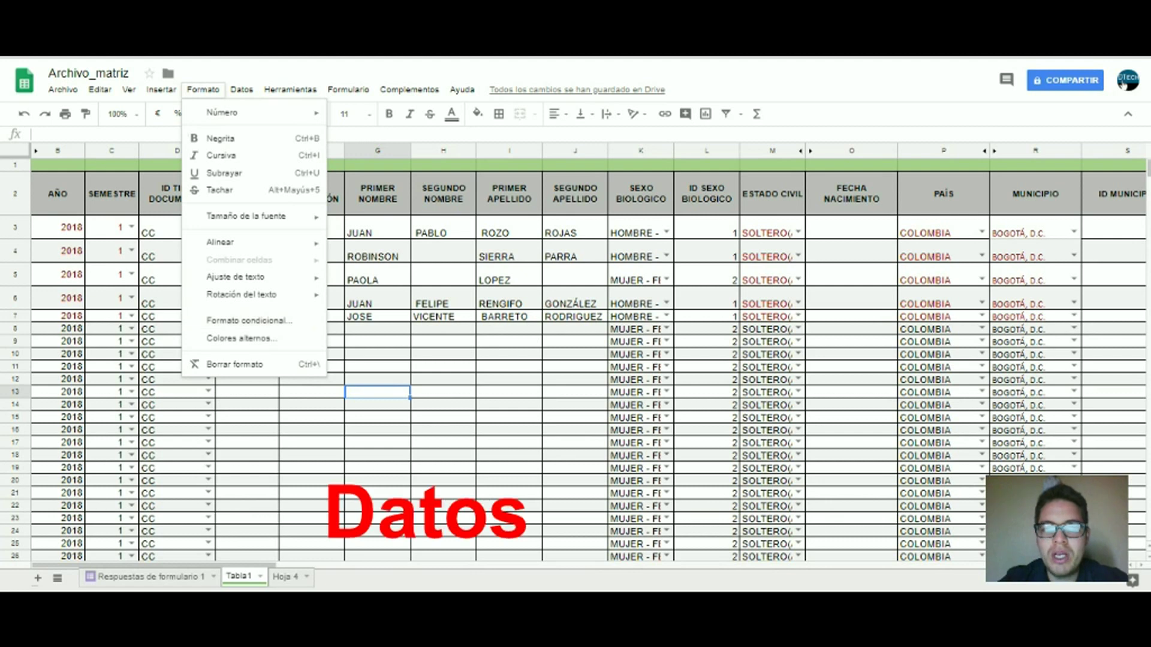
- Step through the Formato menu options and move on to the Datos menu
key("Up")
key("Up")
key("Up")
key("Up")
key("Up")
key("Right")
key("Right")
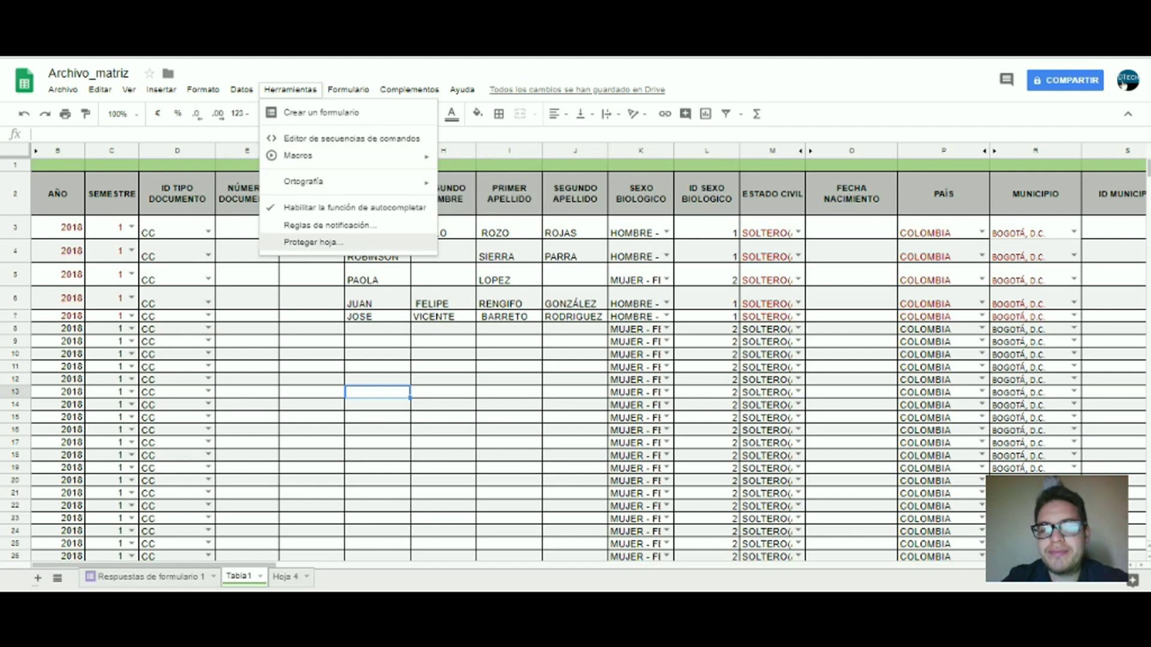
- Open the Proteger hoja protected sheets and ranges panel for Tabla1
left_click(311, 242)
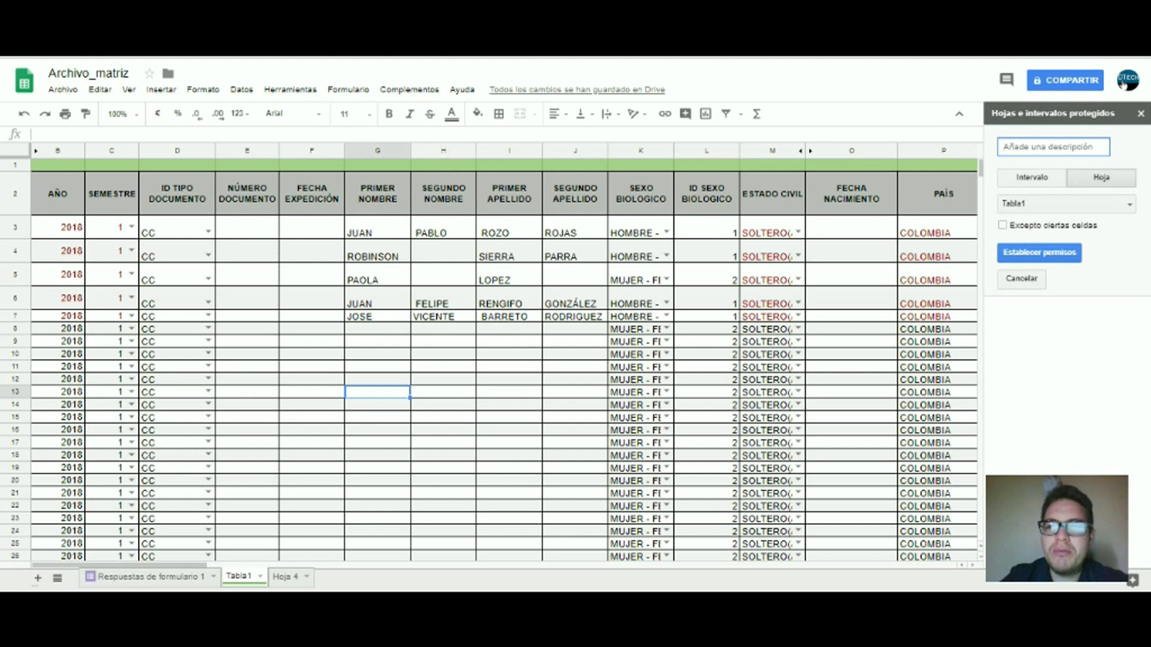